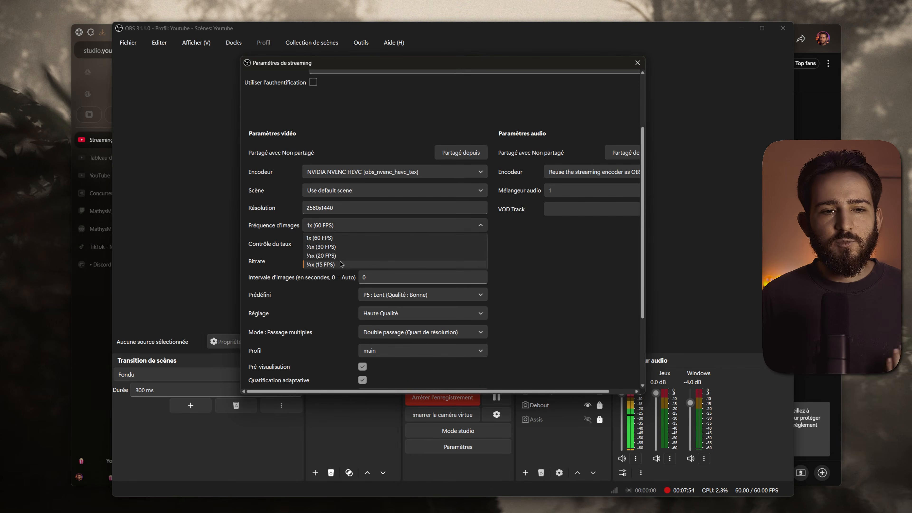
Set the Youtube target's video to 1x (60 FPS), constant bitrate at 20000 and a 2-second keyframe interval.
left_click(337, 235)
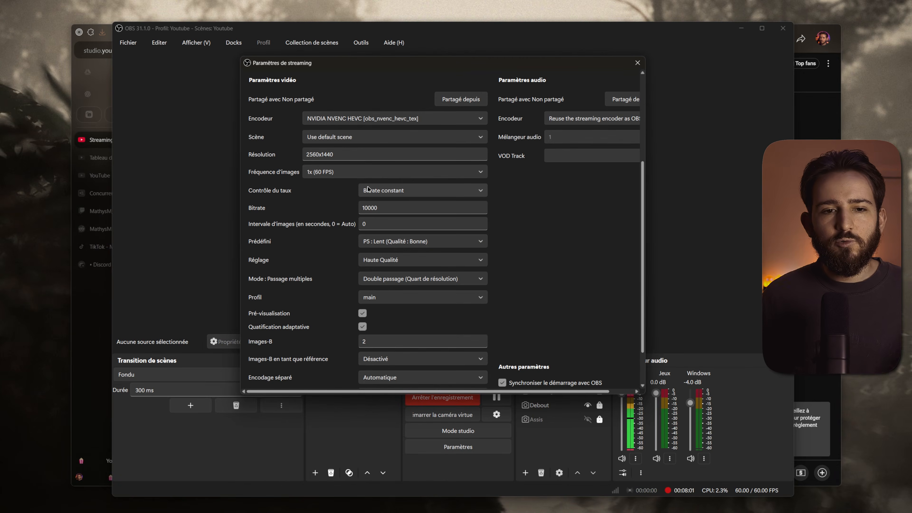
left_click(373, 190)
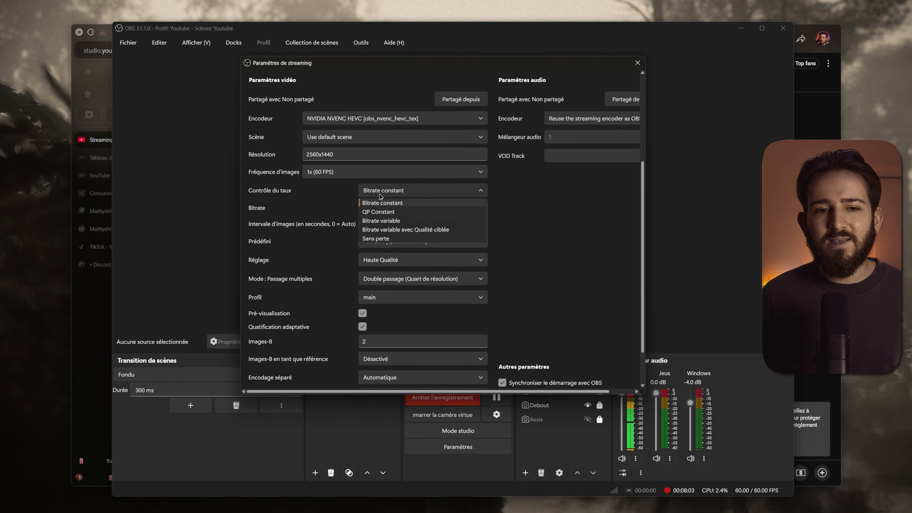
left_click(381, 196)
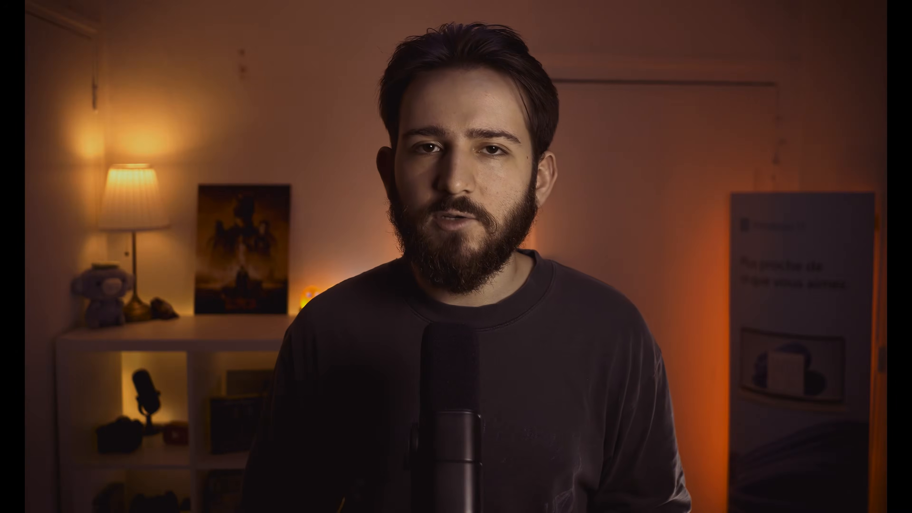
left_click(366, 209)
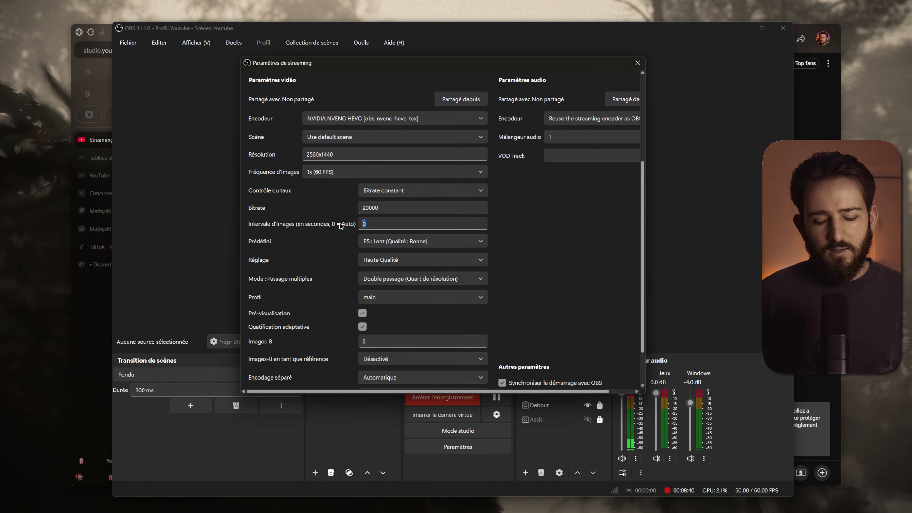
scroll(341, 225, "down", 1)
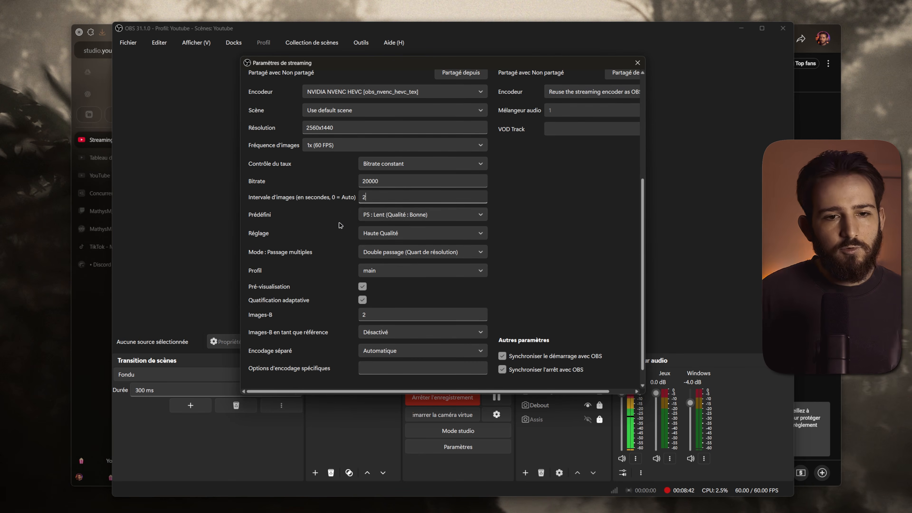
Configure the video encoder with preset P5, Haute Qualité tuning and a single pass, disabling look-ahead and adaptive quantization.
left_click(371, 217)
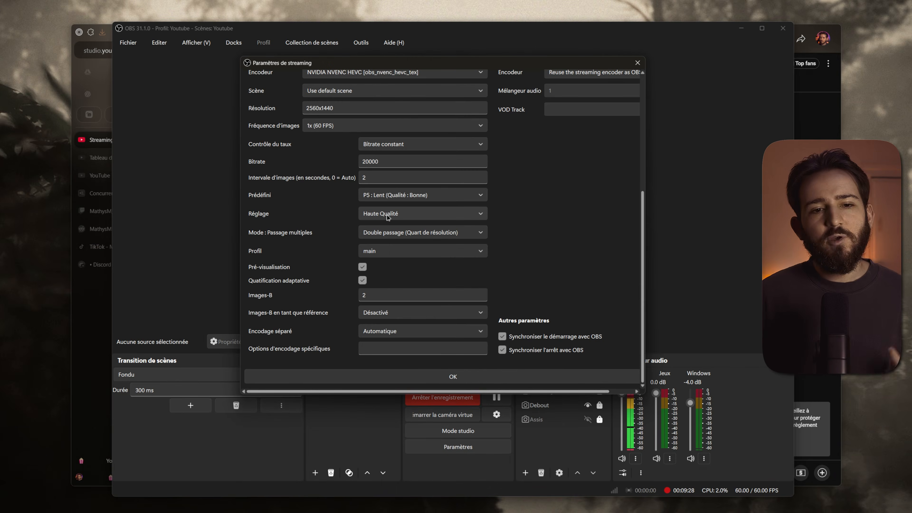
left_click(386, 214)
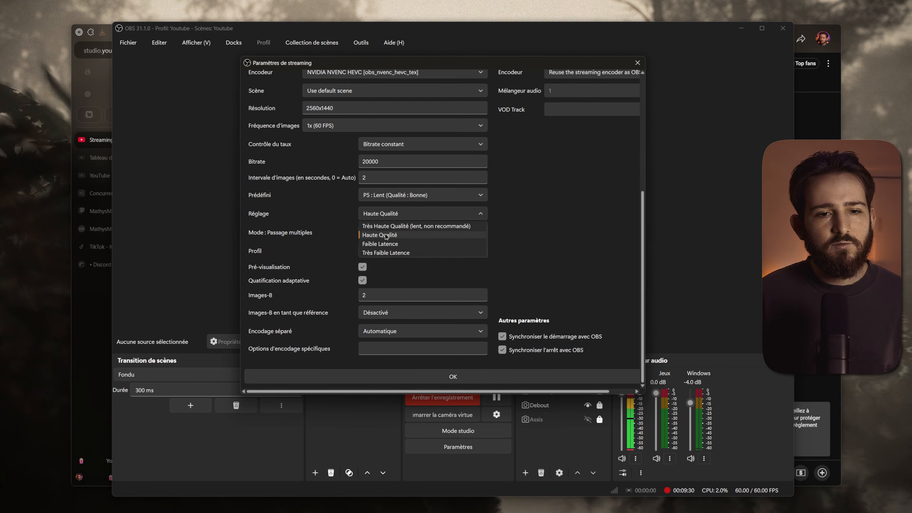
left_click(383, 216)
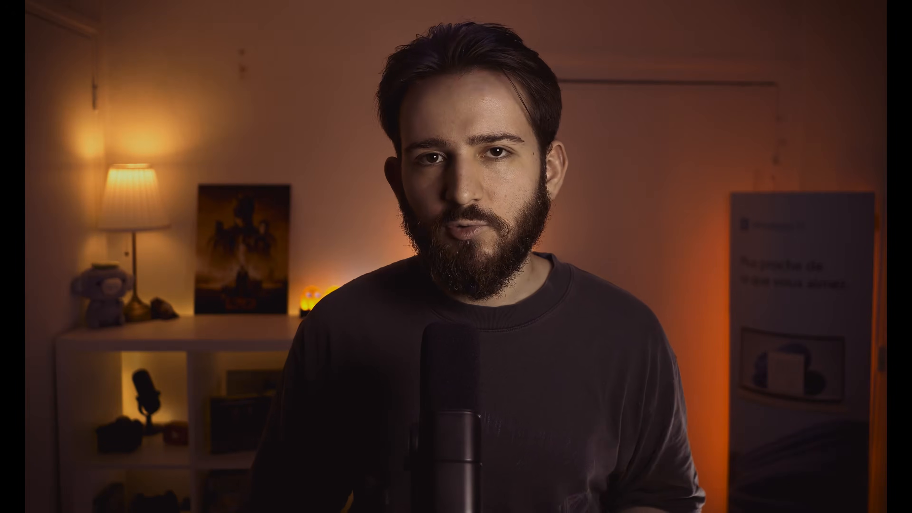
Review the available video encoders for the Youtube target, keeping NVIDIA NVENC HEVC [obs_nvenc_hevc_tex].
scroll(311, 321, "up", 1)
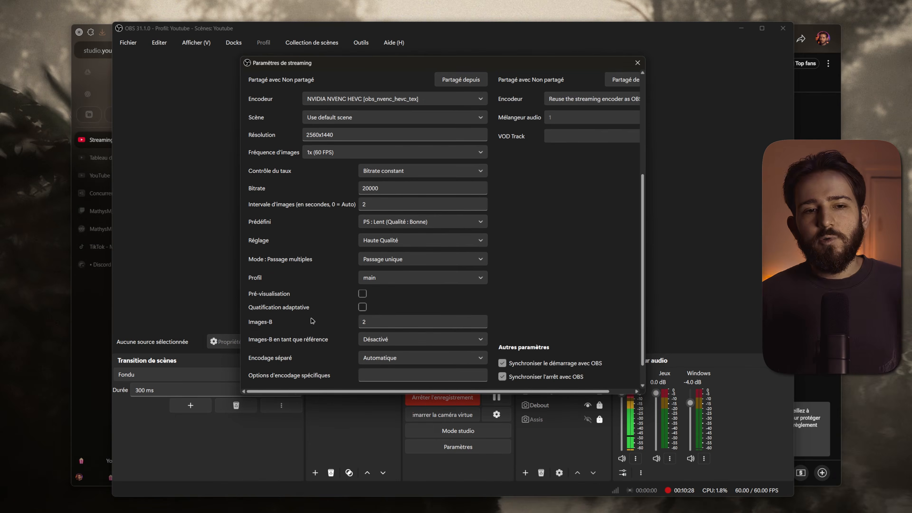
scroll(311, 320, "up", 6)
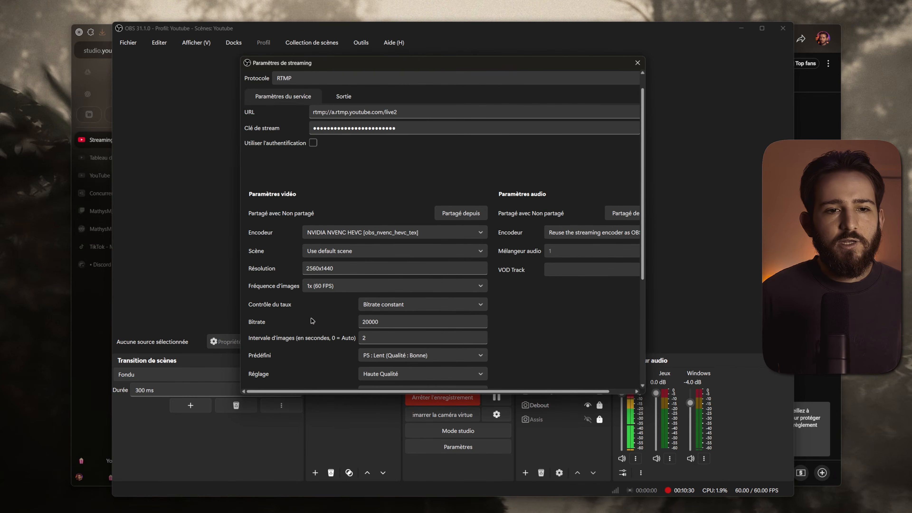
scroll(301, 273, "down", 2)
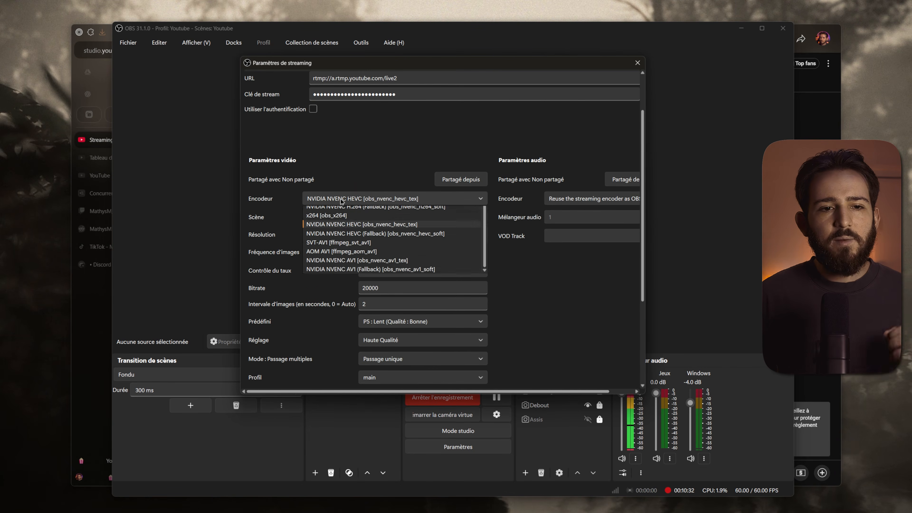
left_click(345, 199)
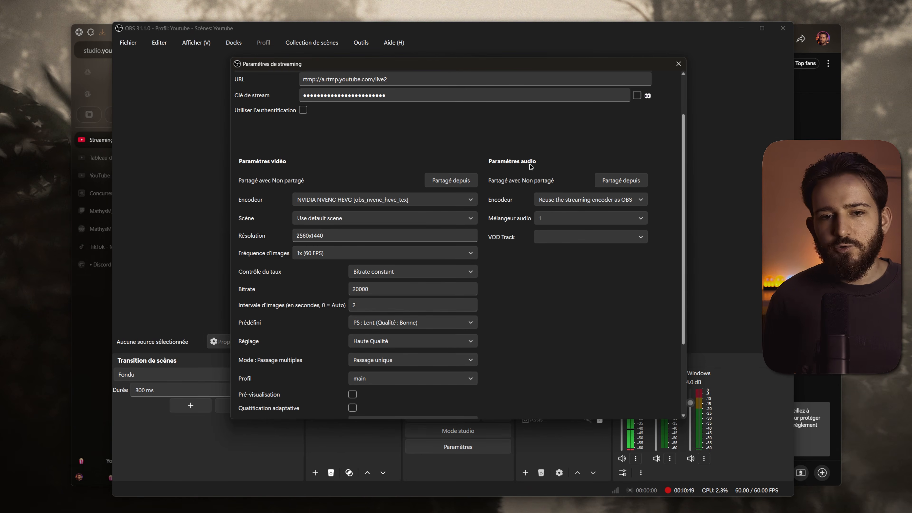
Set the target's audio encoder to FFmpeg AAC with mixer track 3 and a bitrate of 320, leaving the VOD track empty.
left_click(559, 201)
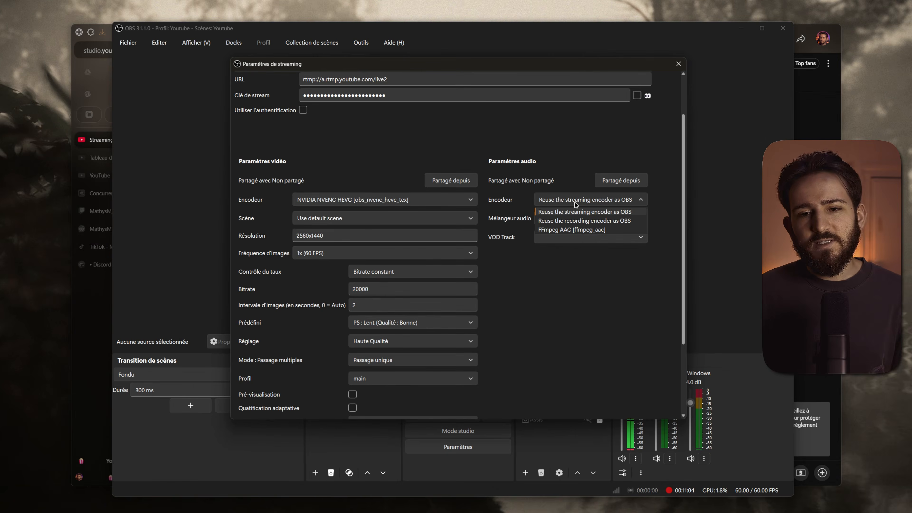
left_click(563, 230)
left_click(564, 218)
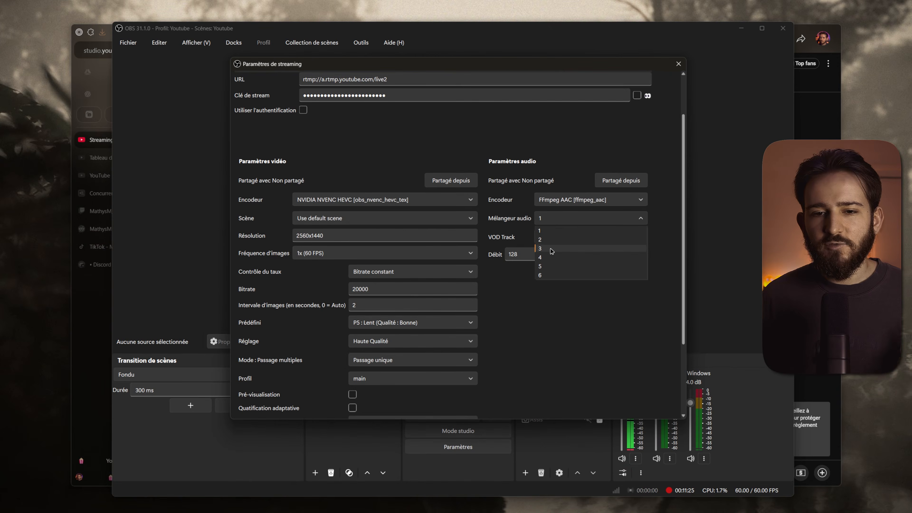
left_click(552, 249)
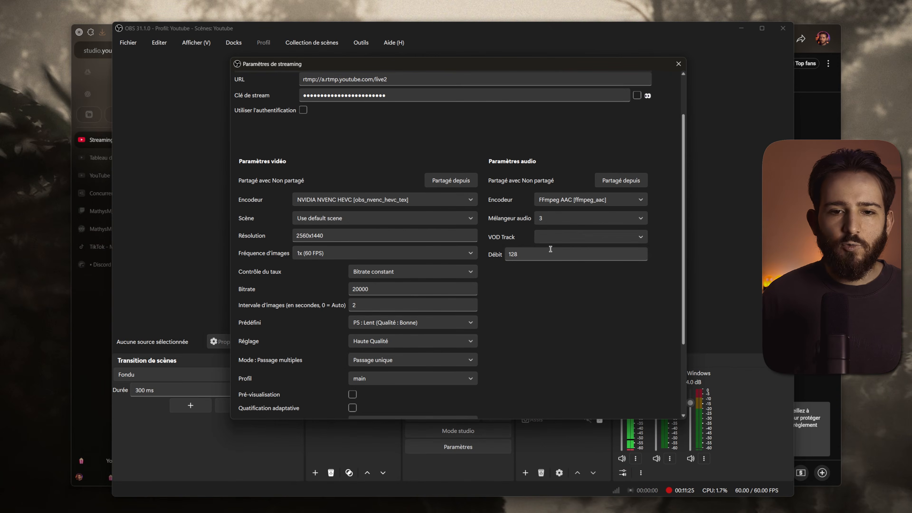
left_click(544, 237)
left_click(549, 241)
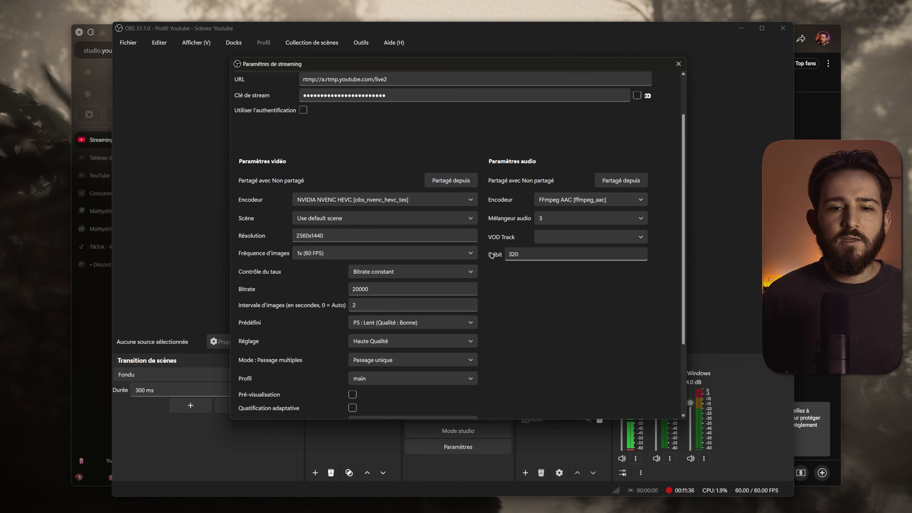
Check the target's Sortie settings and save the Youtube streaming configuration.
scroll(521, 276, "down", 2)
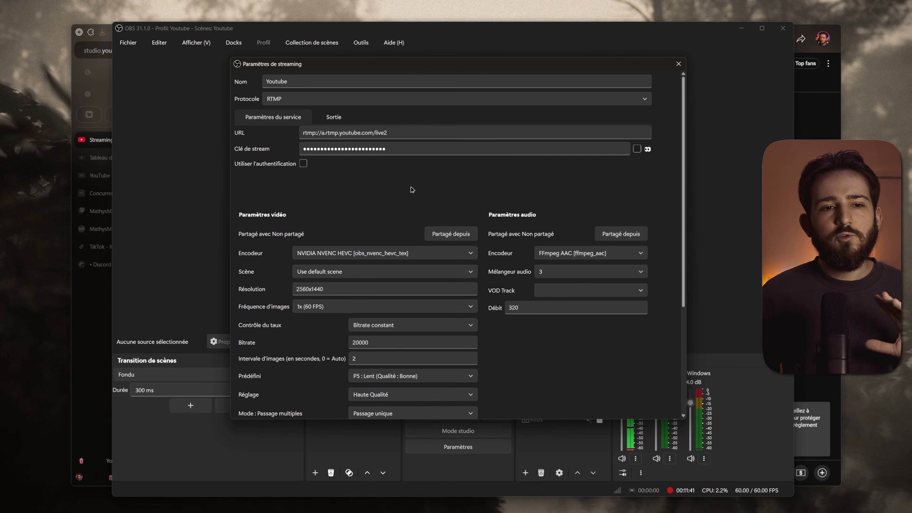
left_click(332, 119)
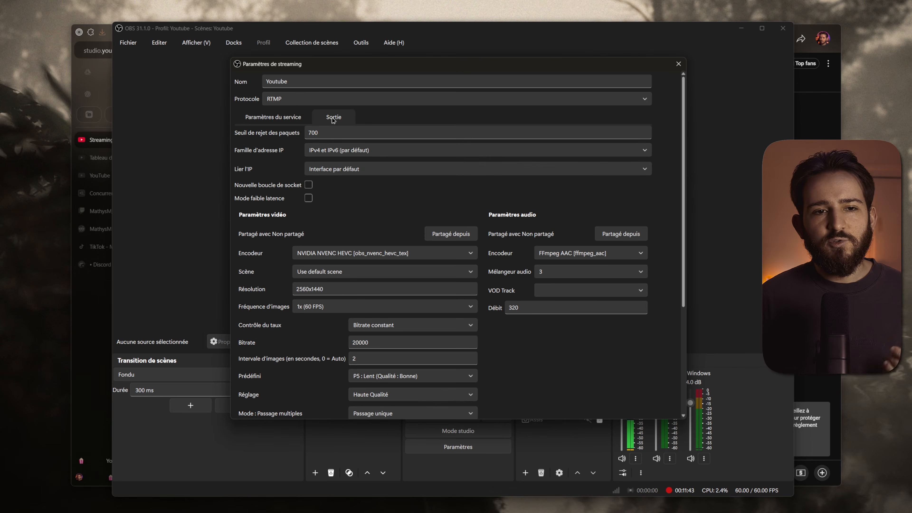
left_click(293, 118)
scroll(367, 179, "down", 5)
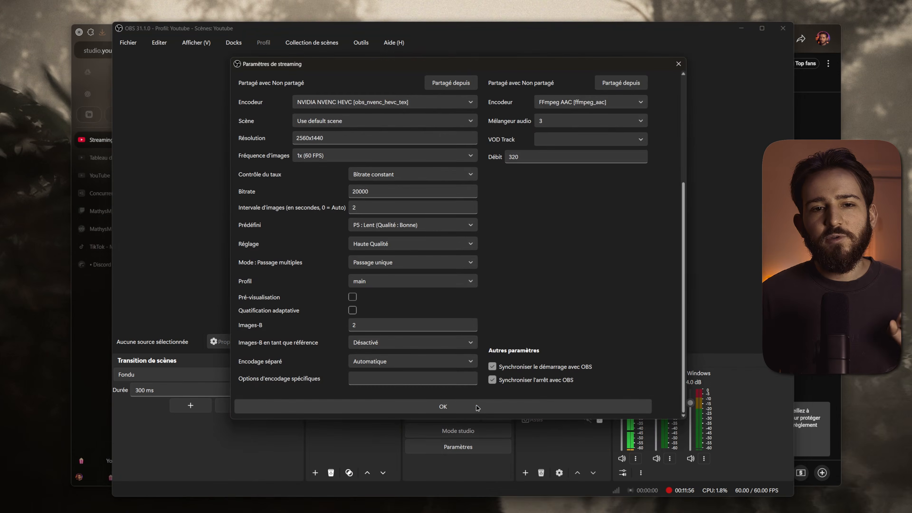
left_click(478, 406)
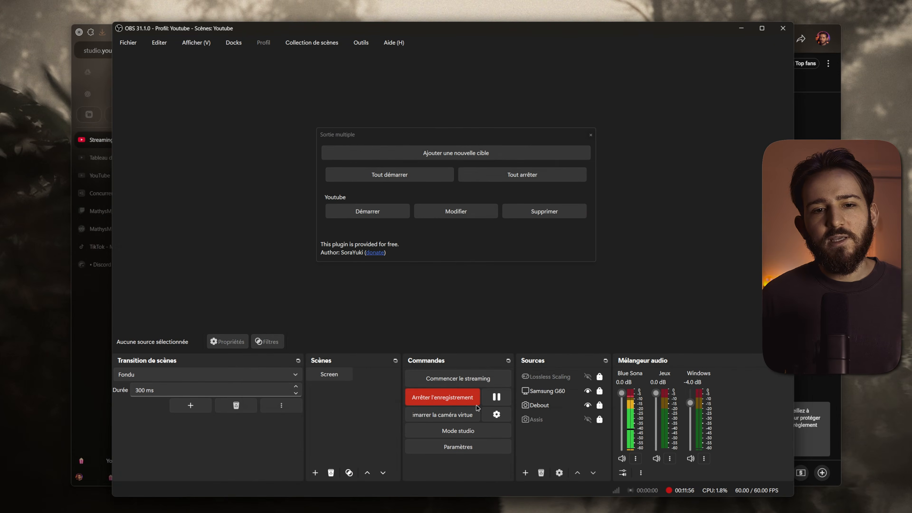
left_click(454, 158)
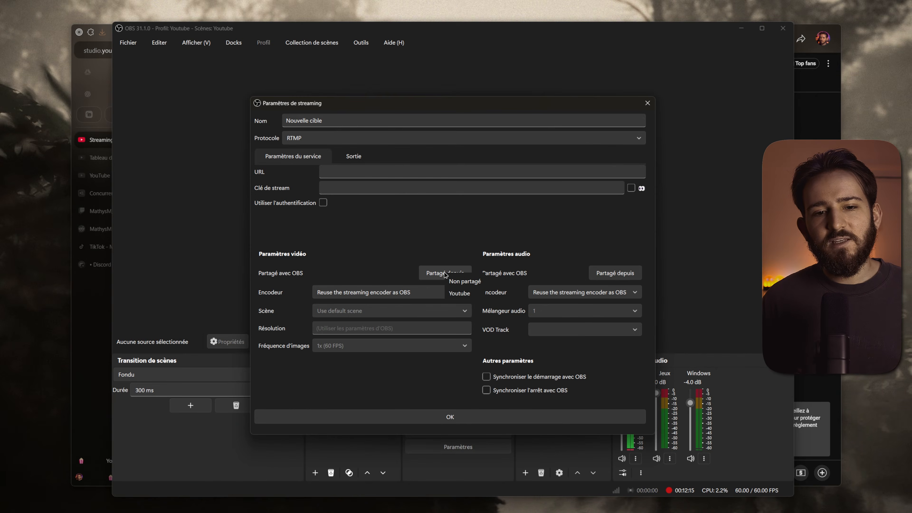
left_click(469, 294)
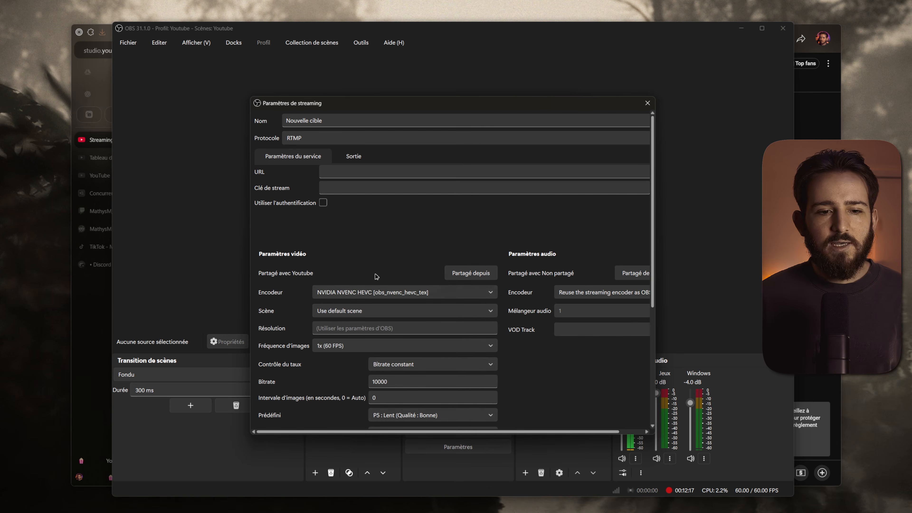
scroll(376, 276, "down", 5)
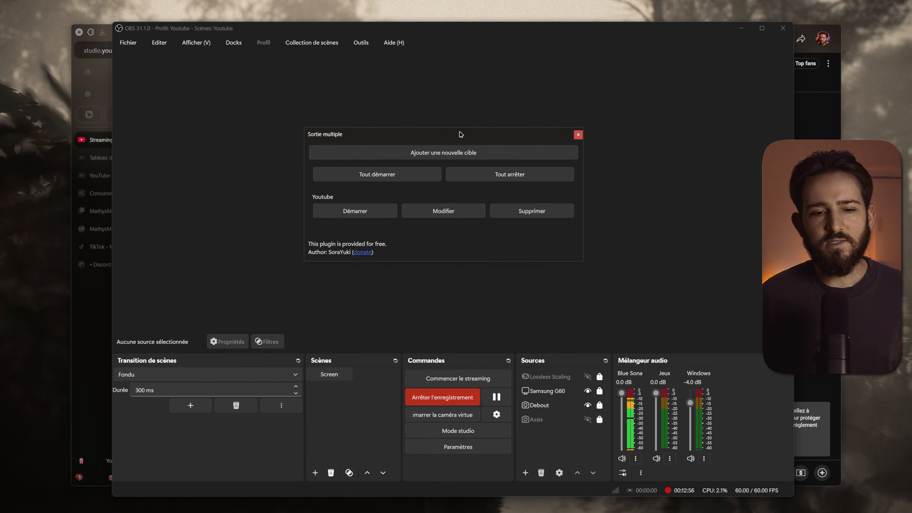
Dock the Sortie multiple panel into the main window beside the preview.
left_click_drag(461, 134, 452, 412)
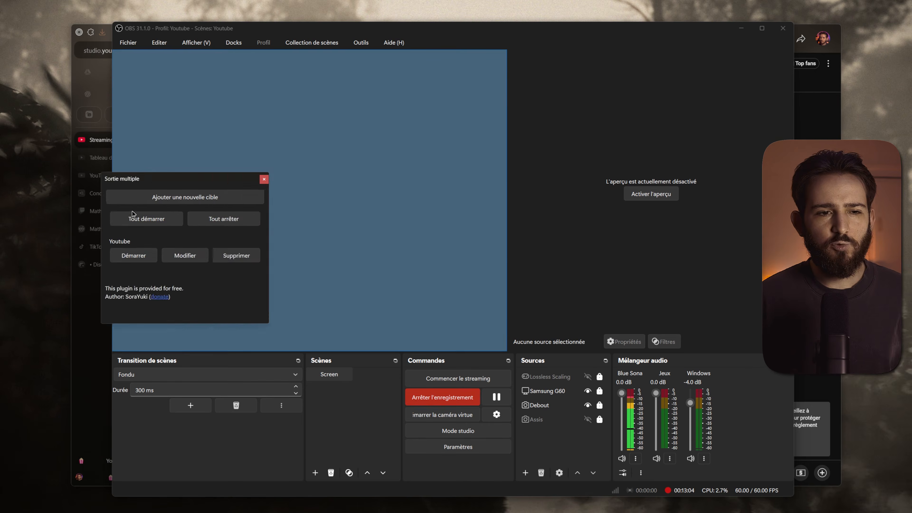
left_click_drag(216, 212, 239, 214)
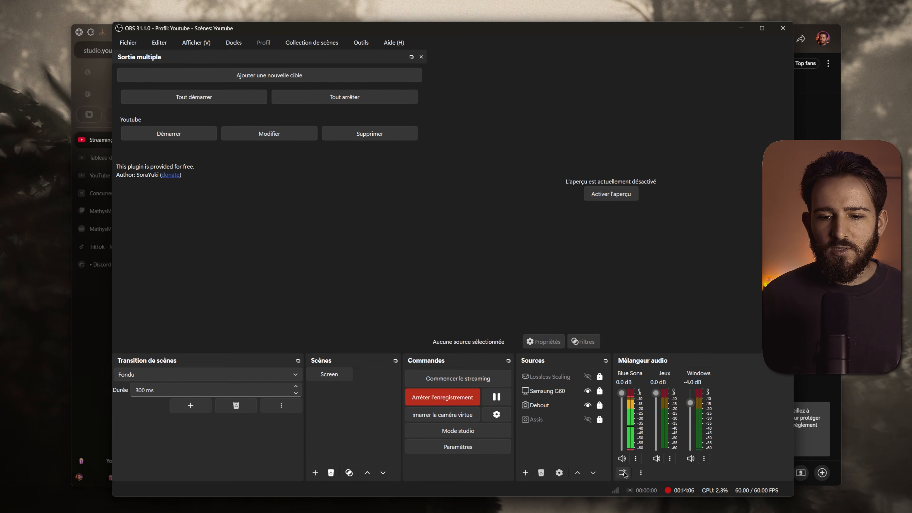
Examine the track assignments of the audio sources and the audio and Twitch VOD tracks of the main streaming output.
left_click(659, 453)
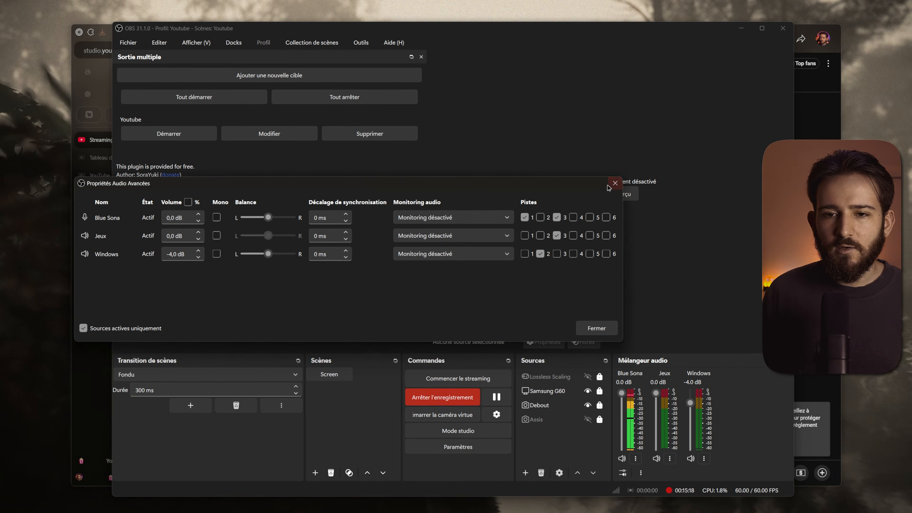
left_click(615, 184)
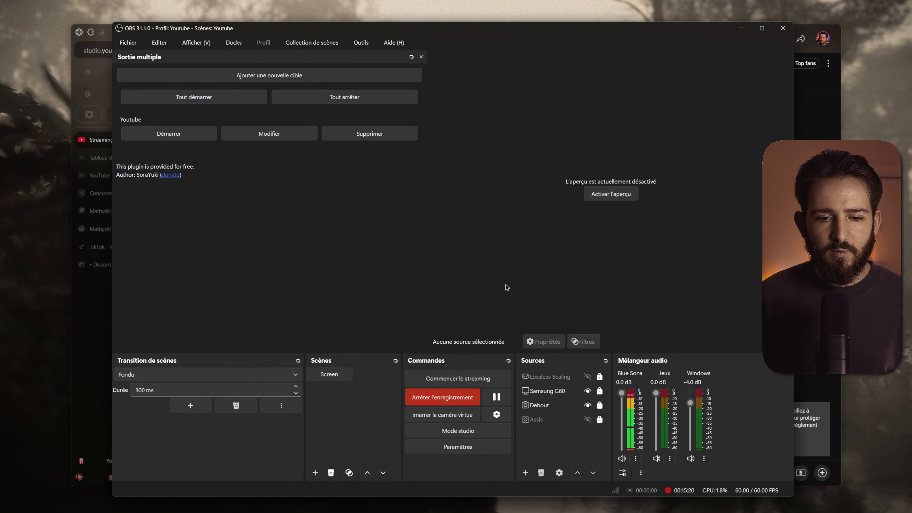
left_click(462, 449)
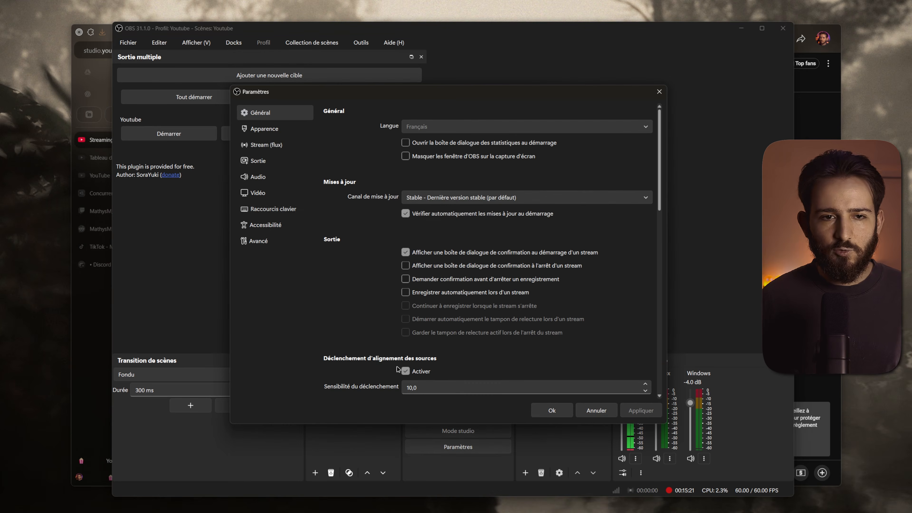
left_click(272, 160)
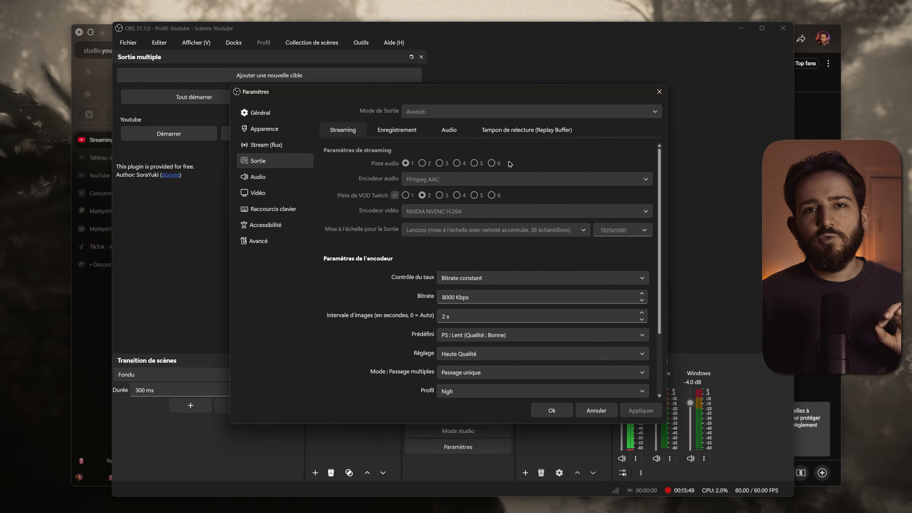
left_click(659, 93)
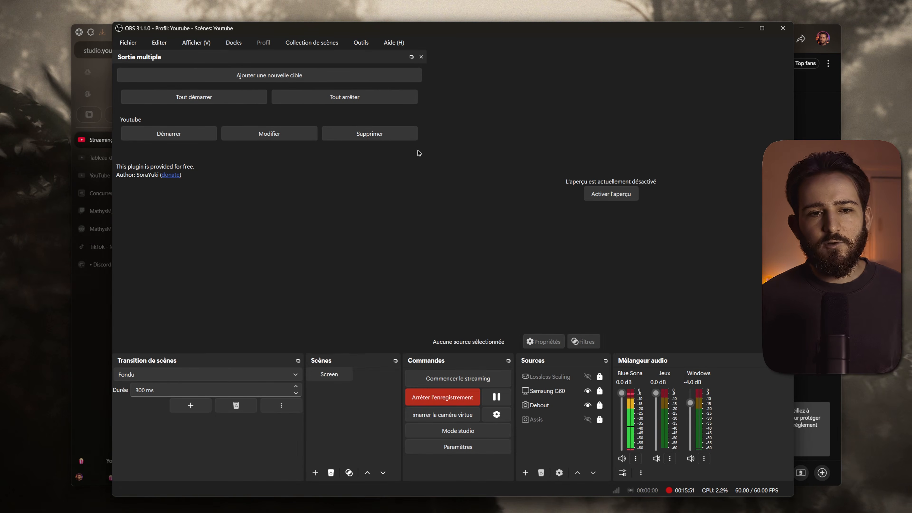
Check the Youtube target's audio mixer and VOD track settings, and open the advanced audio properties of the sources.
left_click(269, 133)
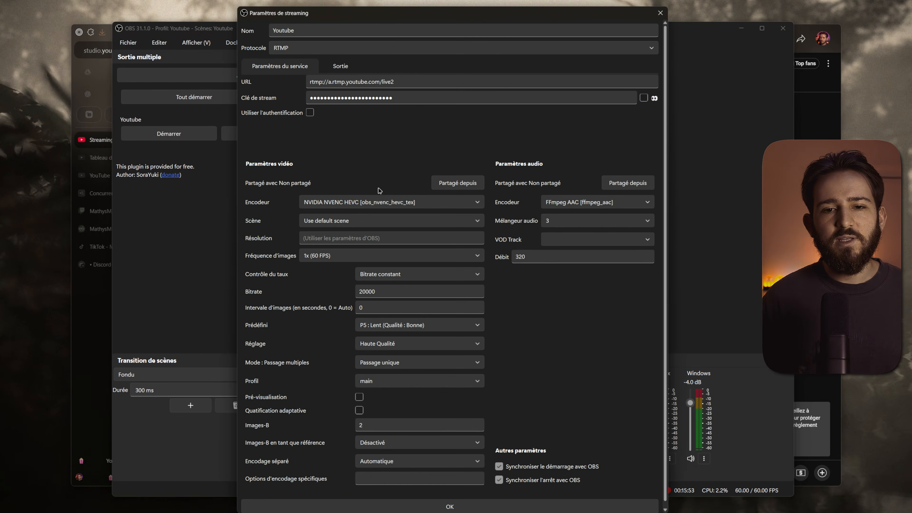
left_click(555, 239)
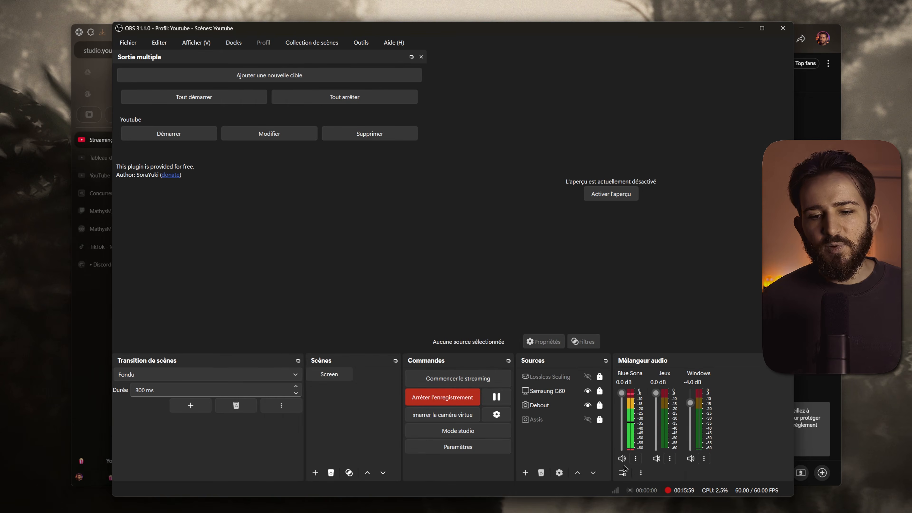
left_click(623, 472)
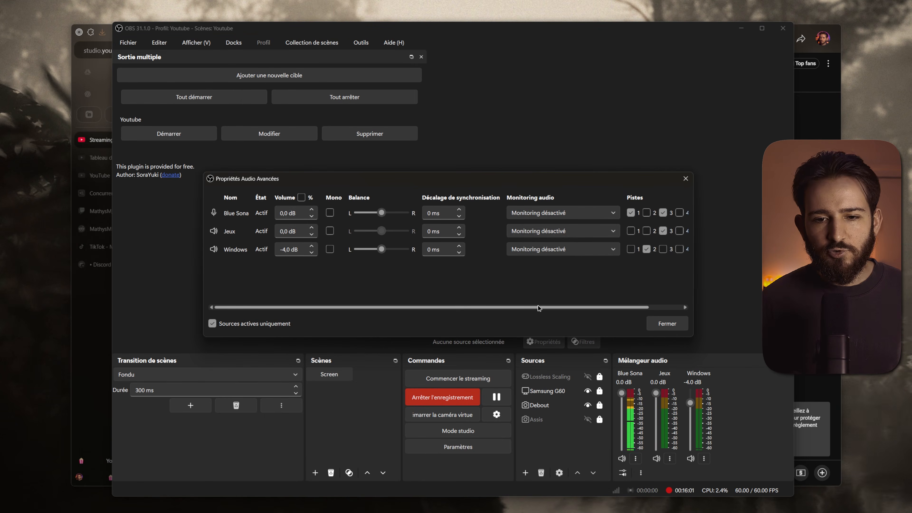